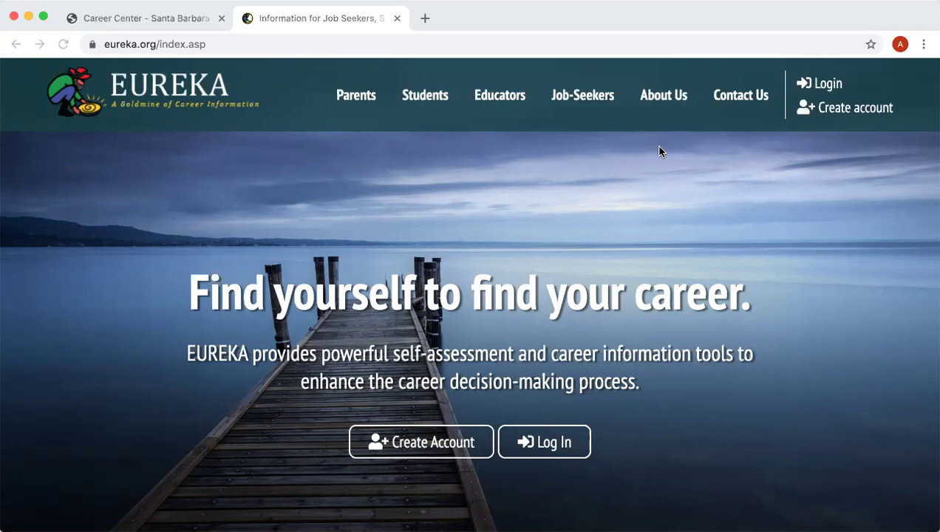
Start a new account and submit the school's saved Site ID Code
click(411, 445)
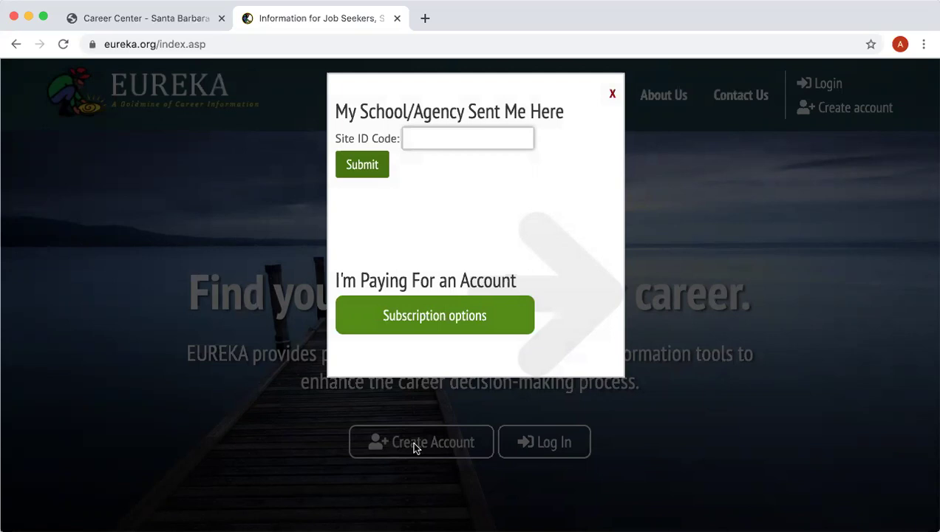
click(457, 140)
click(454, 170)
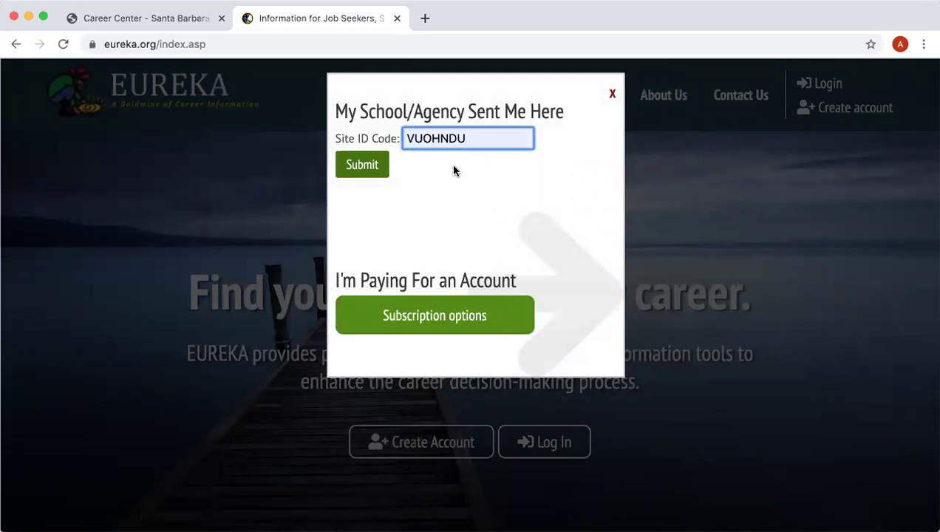
click(372, 161)
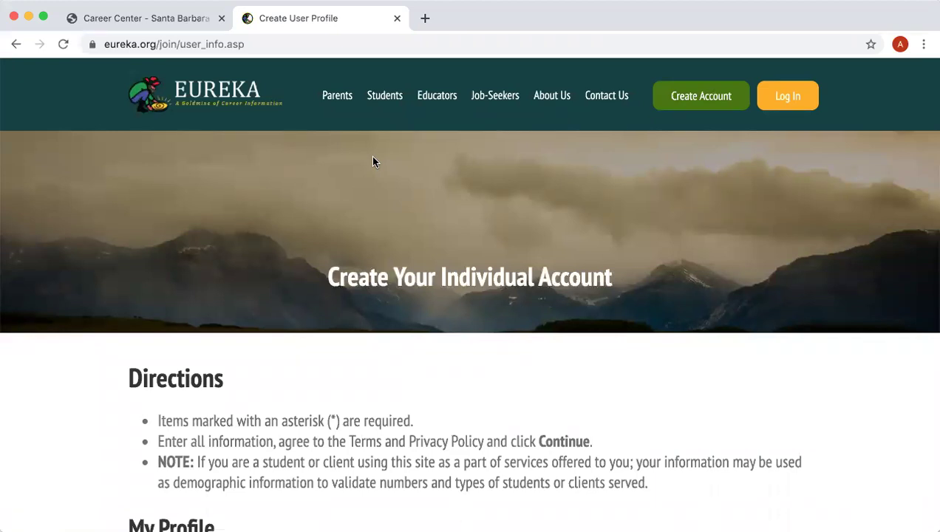
Enter the new user's first name, last name and e-mail address under My Profile
scroll(373, 161, down, 5)
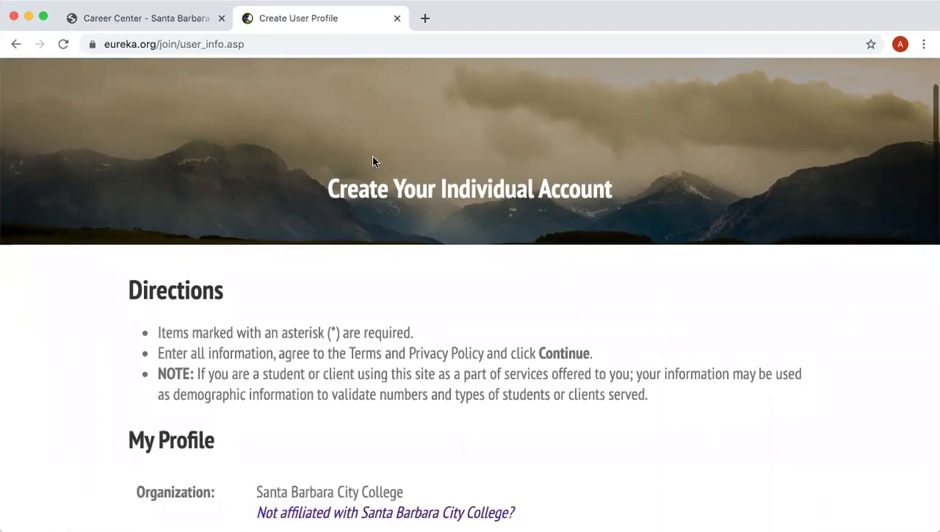
scroll(373, 161, down, 5)
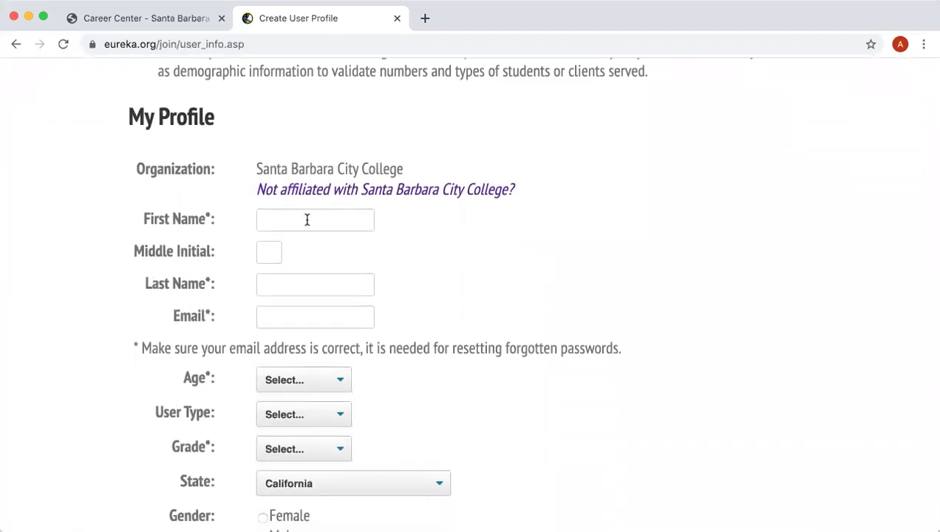
click(307, 219)
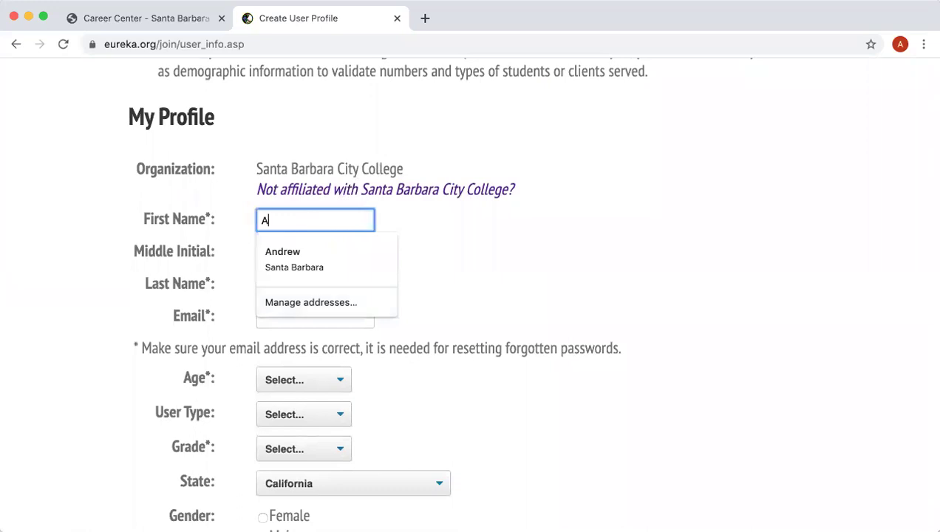
key(Tab)
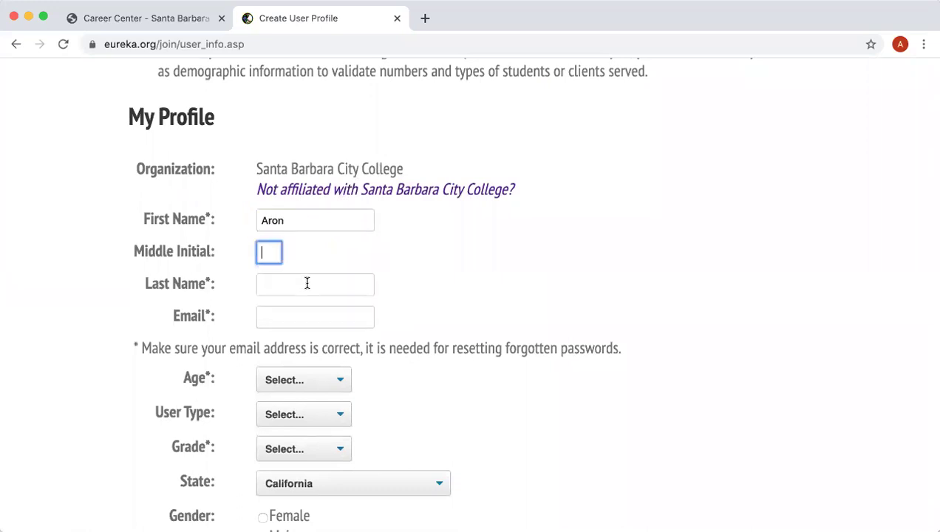
click(307, 283)
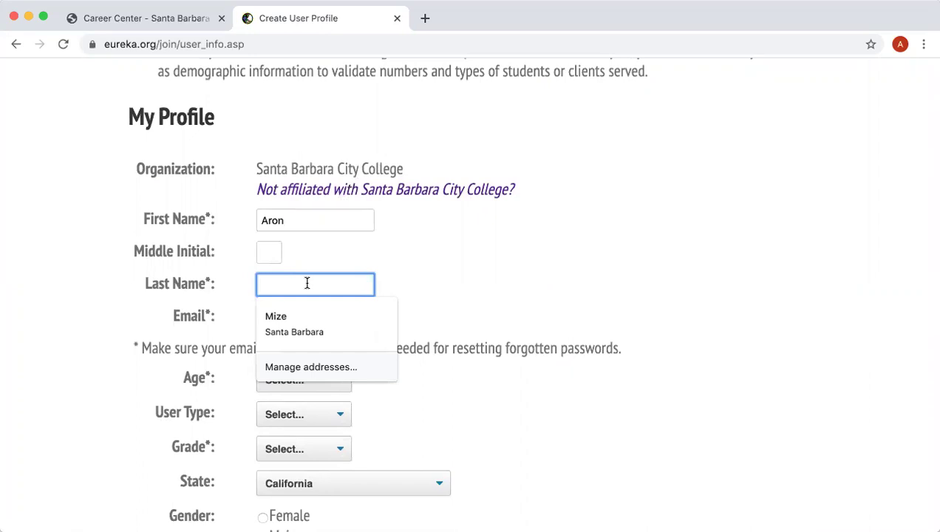
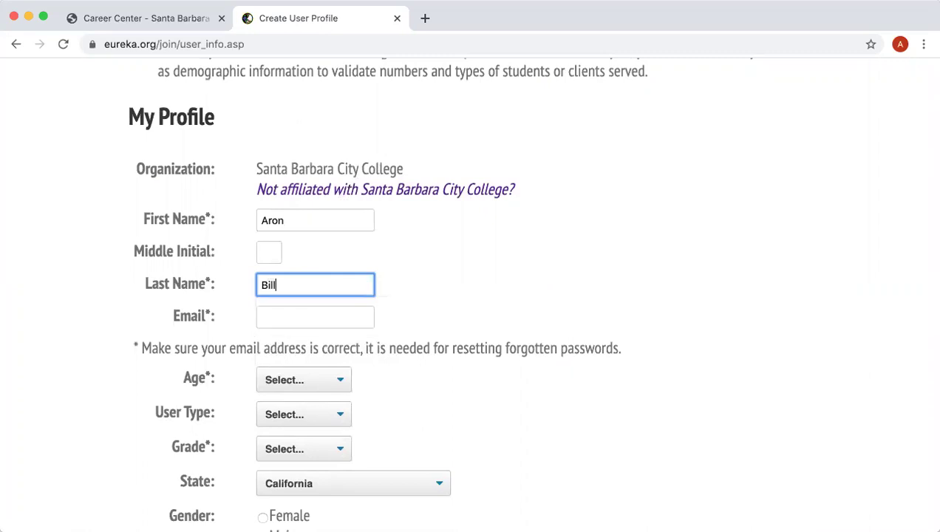
click(344, 318)
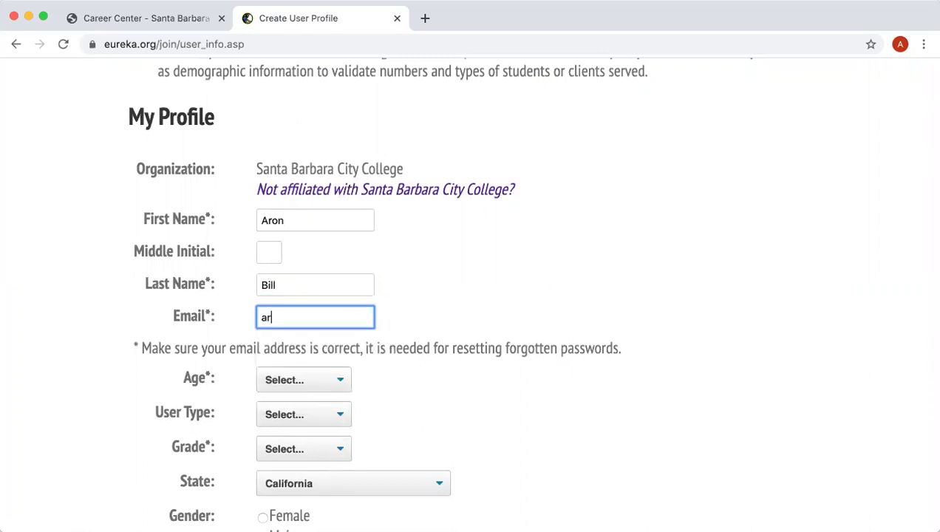
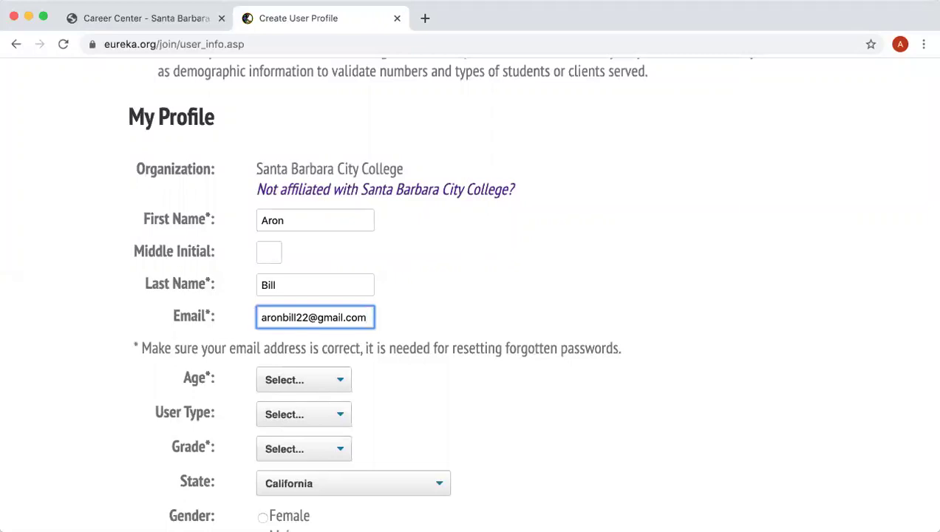
click(459, 374)
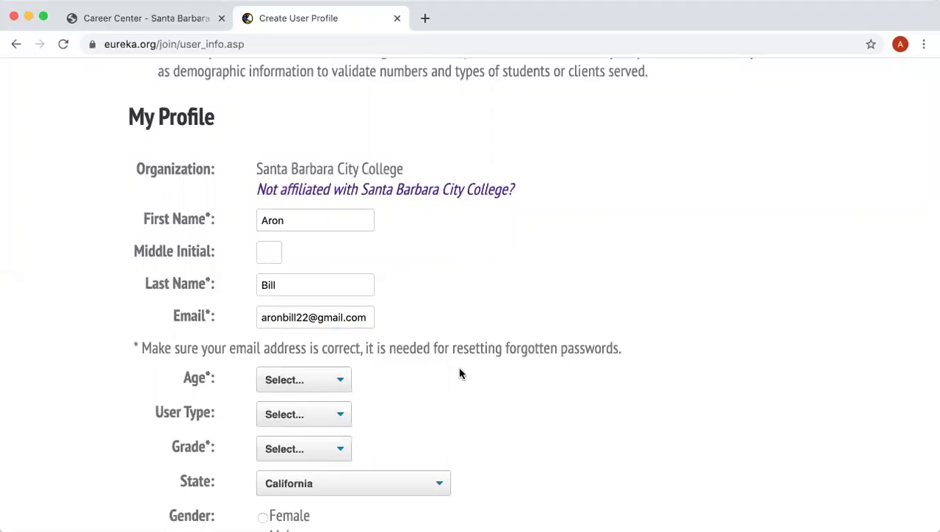
Choose Age 16-20, User Type Student and Grade Year 1 College
scroll(459, 373, down, 5)
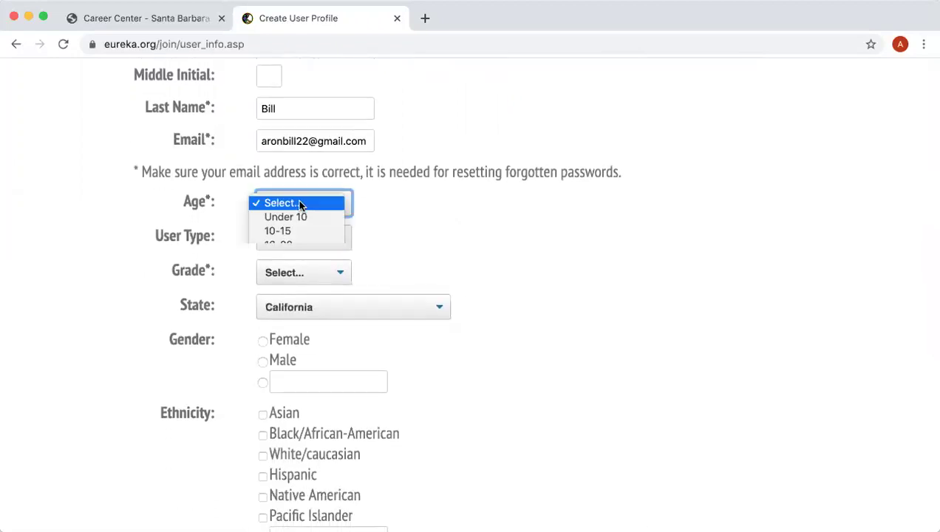
click(301, 204)
click(294, 244)
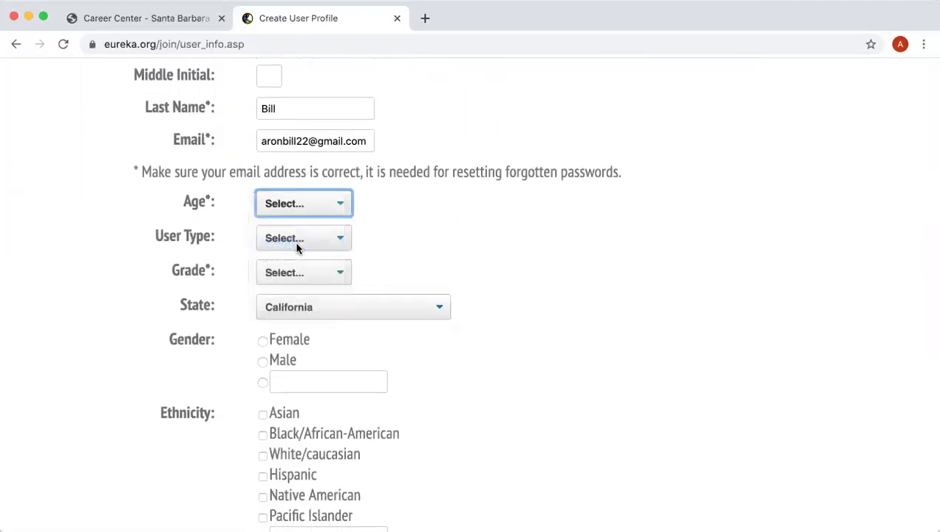
click(296, 244)
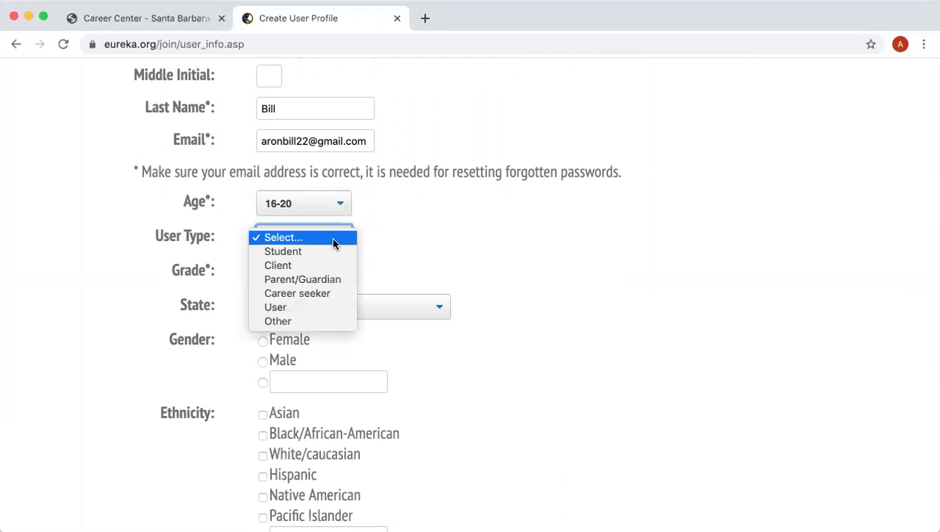
click(305, 251)
click(333, 275)
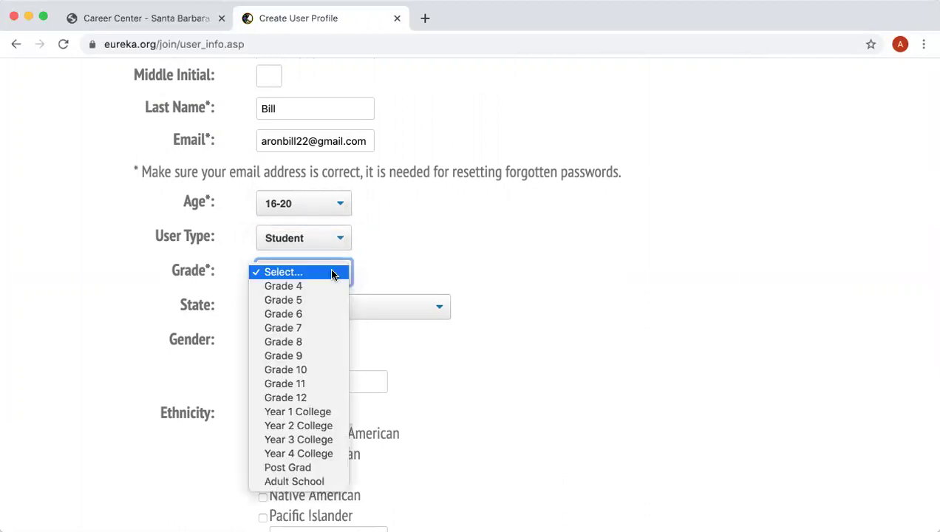
click(311, 416)
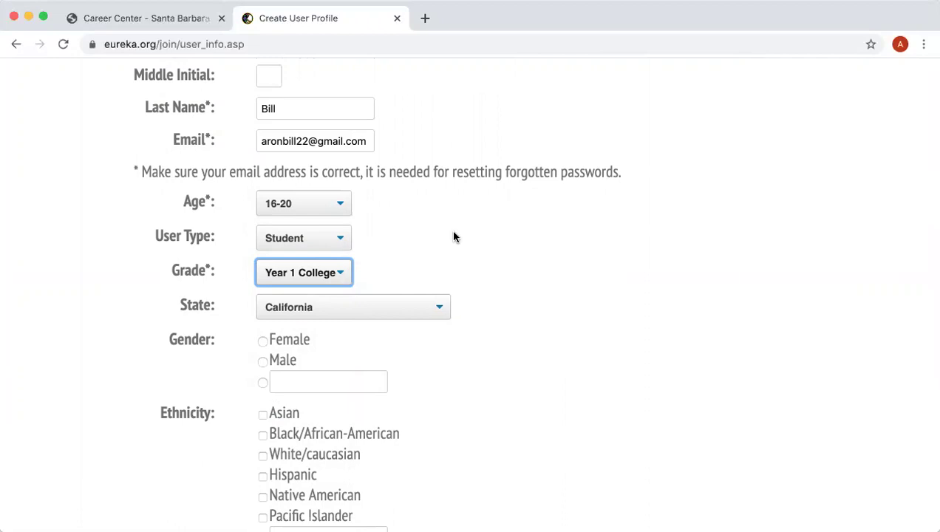
Agree to the Terms and Privacy Policy and continue to Login Information
click(544, 299)
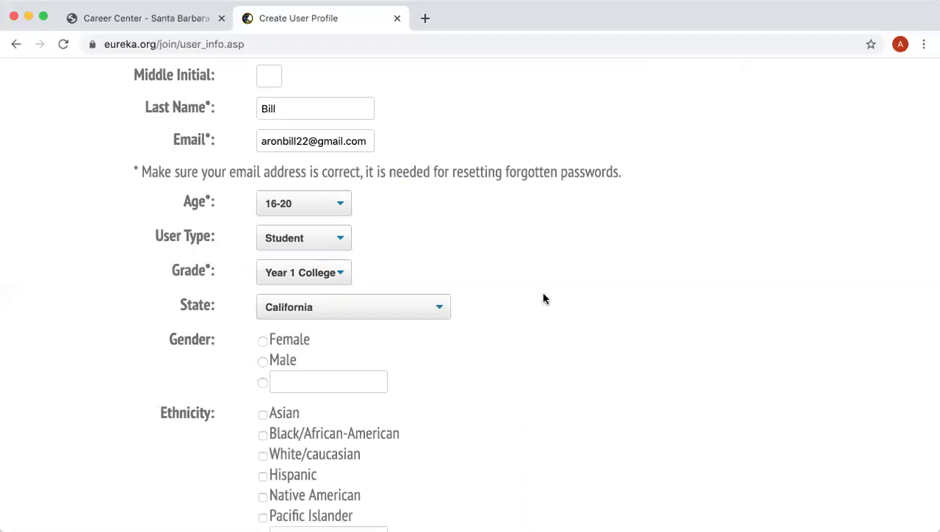
scroll(543, 298, down, 3)
scroll(543, 299, down, 5)
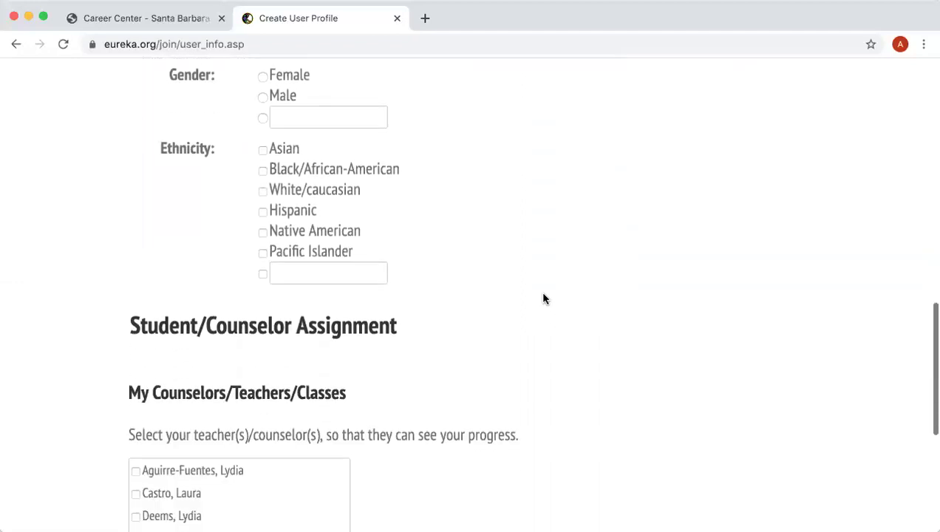
scroll(544, 298, down, 6)
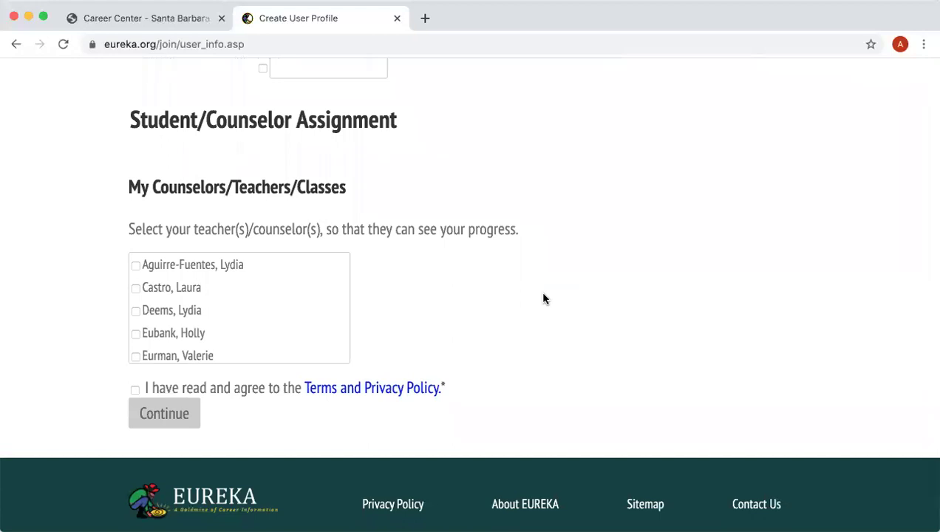
click(135, 390)
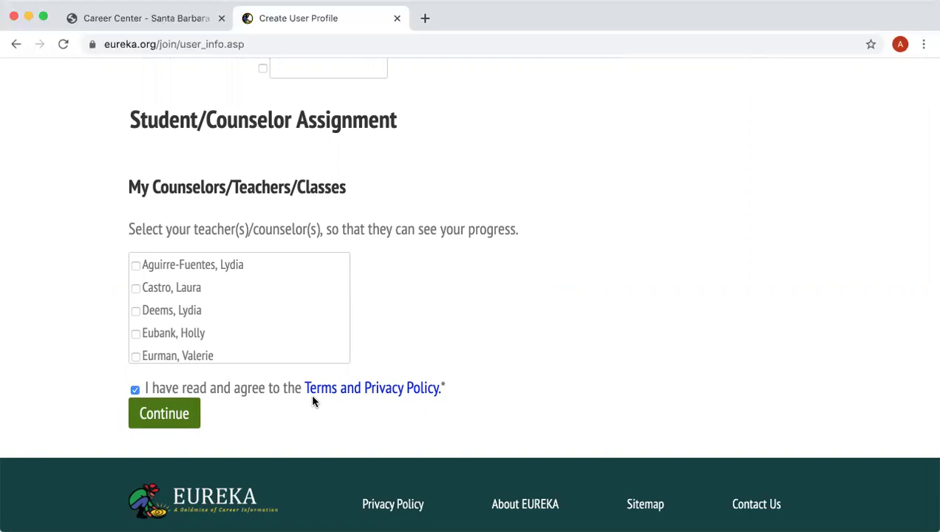
click(179, 418)
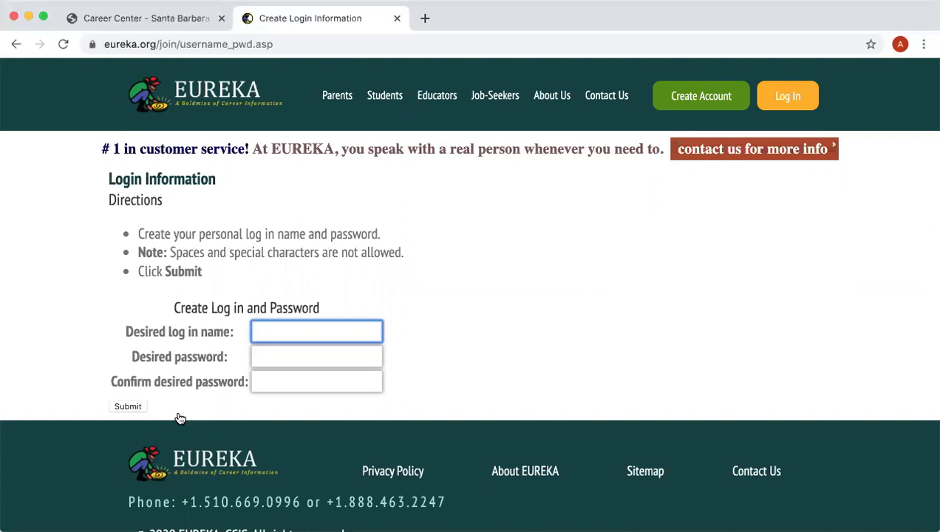
Enter the chosen log-in name and password, confirm the password, and submit
click(284, 354)
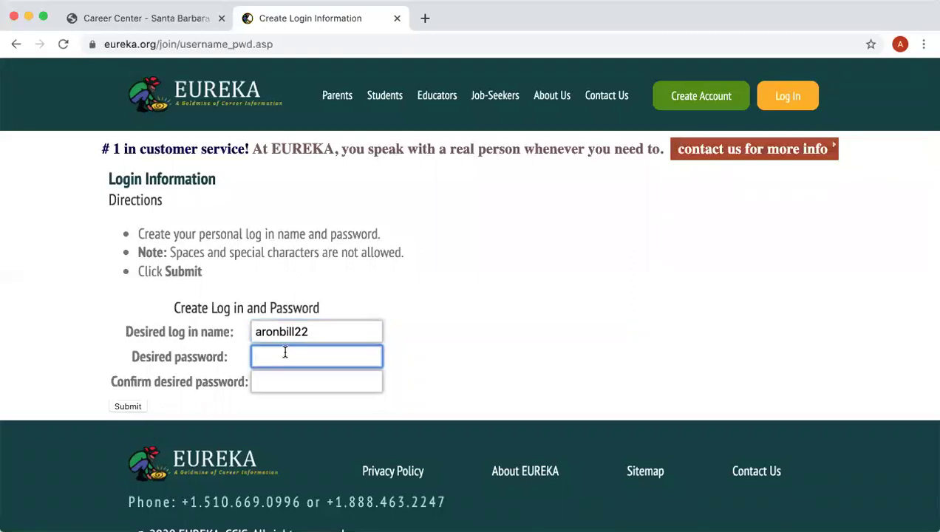
text(********)
key(Tab)
text(*****)
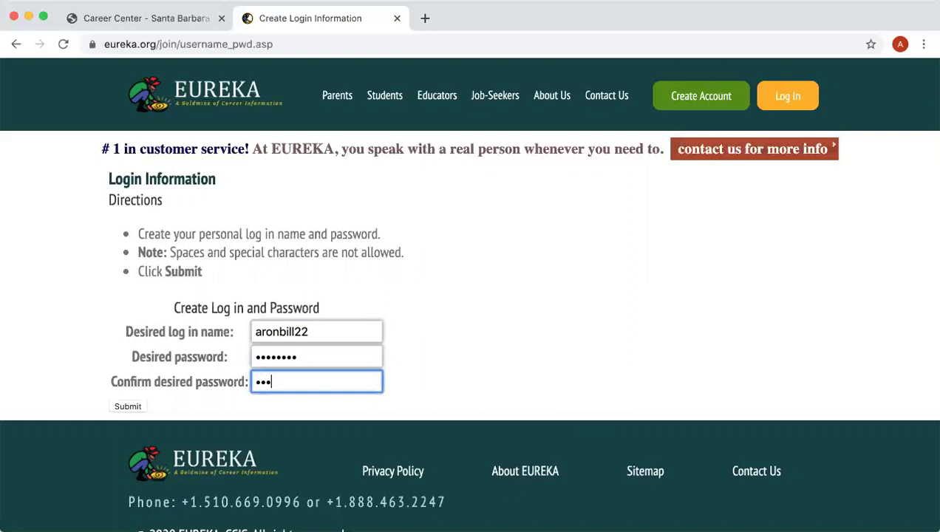
text(***)
click(126, 406)
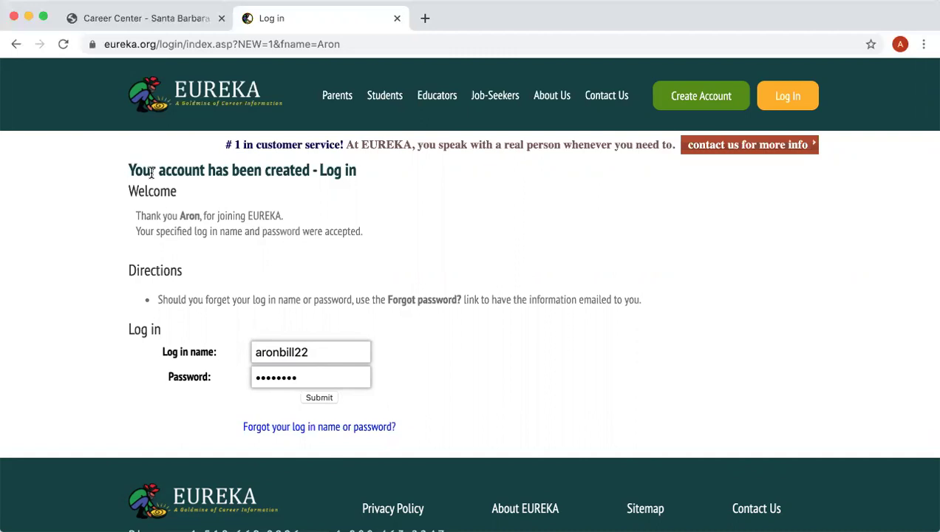
Submit the prefilled log-in name and password to sign in
click(320, 398)
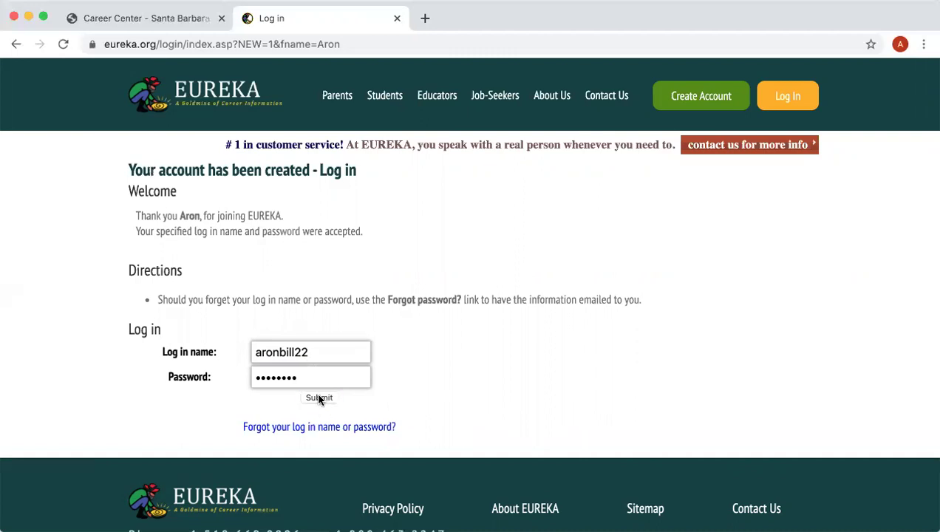